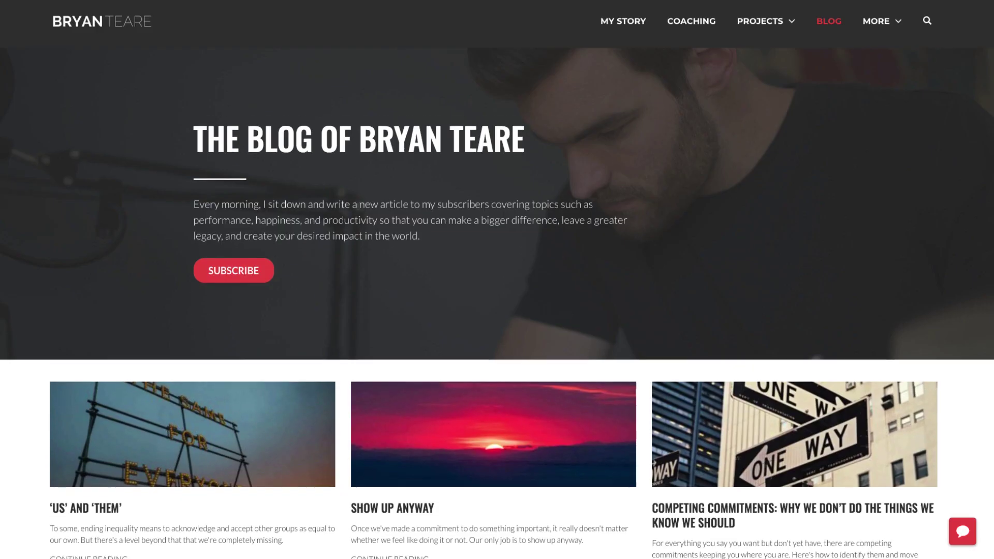
# Step: Scroll down through the blog article list and the Daily Email Series page
pyautogui.scroll(-4, 497, 328)
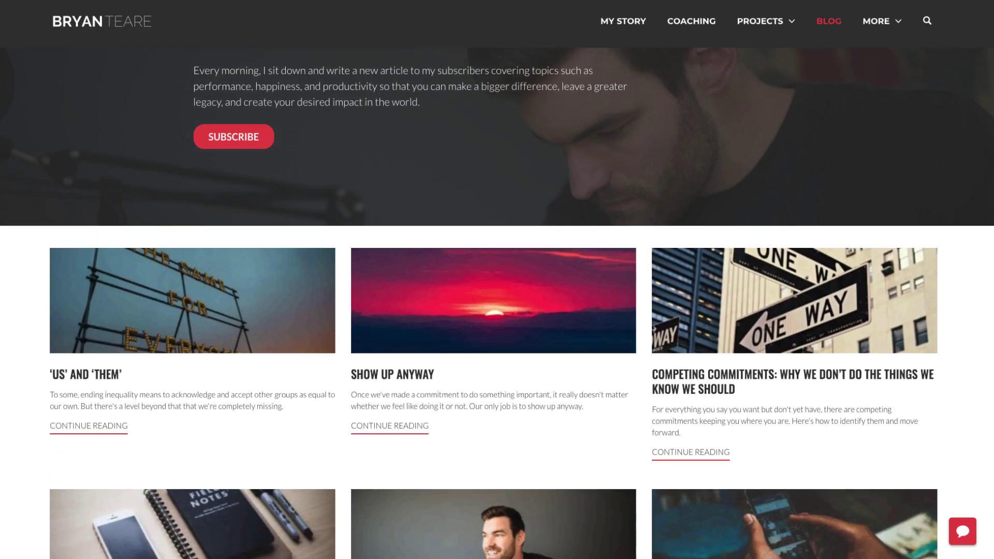
pyautogui.scroll(-6, 496, 302)
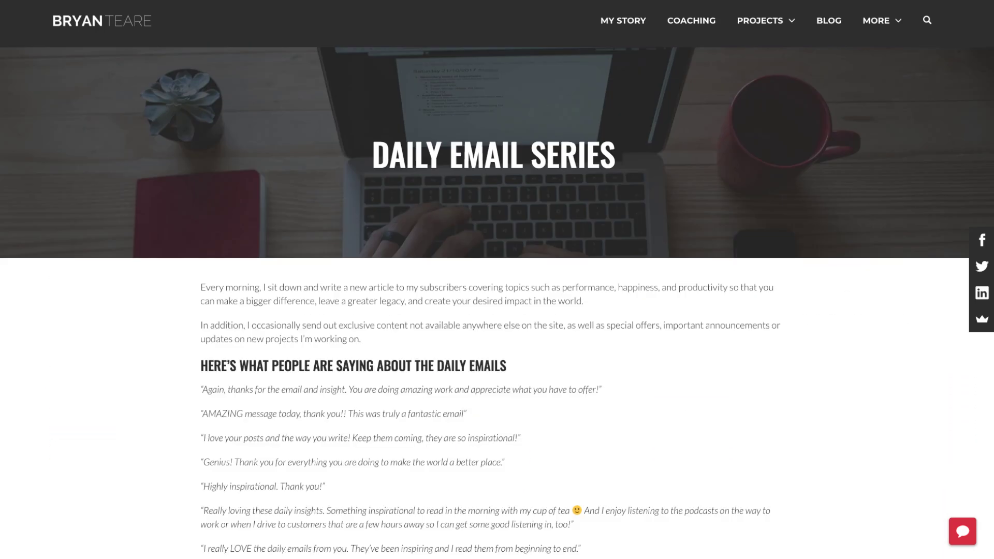
pyautogui.scroll(-3, 497, 280)
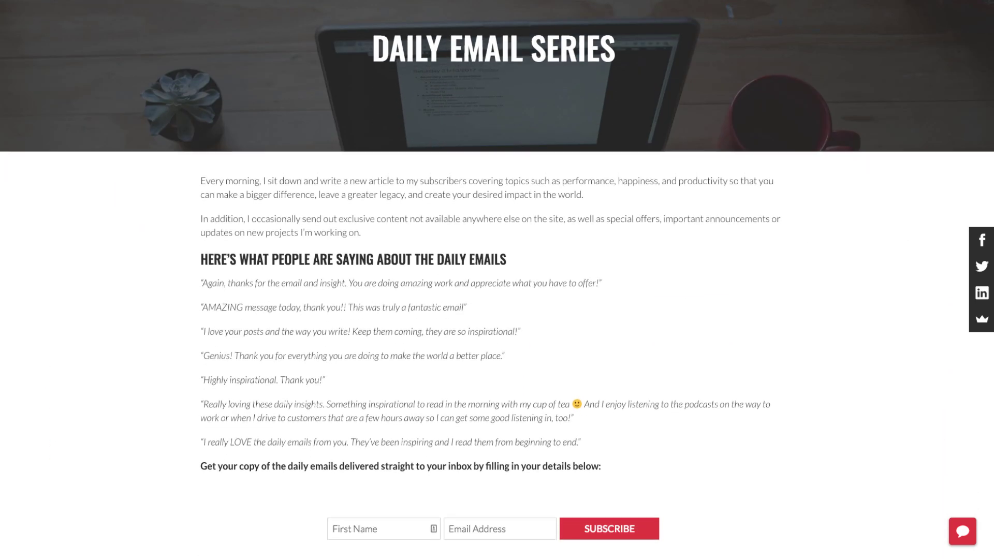
pyautogui.scroll(-3, 497, 280)
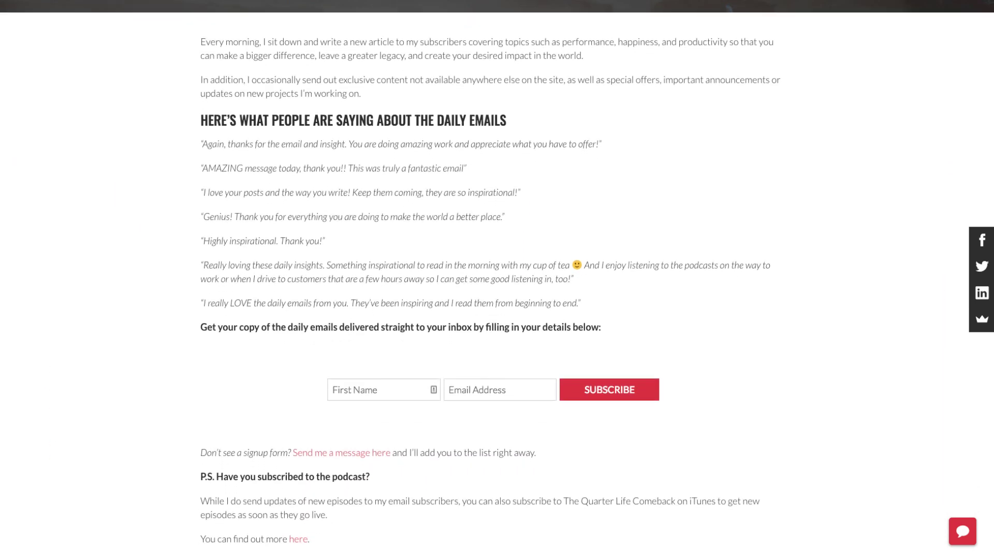
pyautogui.scroll(-2, 497, 279)
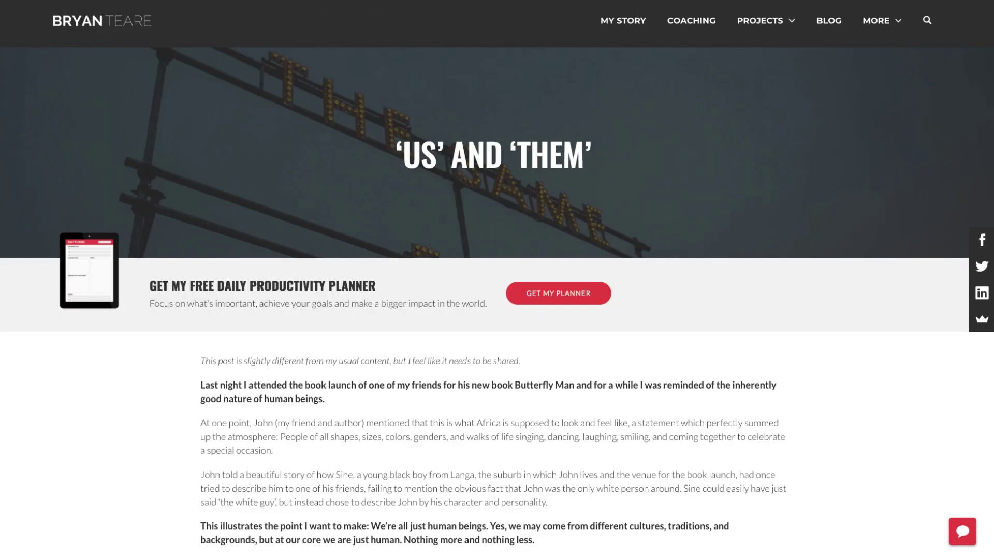
pyautogui.scroll(-2, 497, 279)
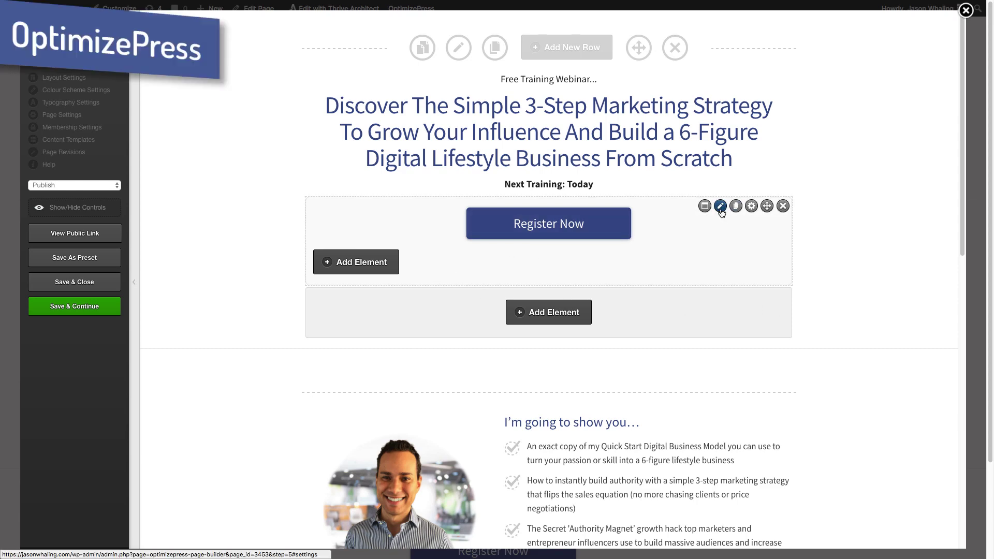
# Step: Add a downward Scroll Enhancer arrow below the overlay registration form and update the overlay
pyautogui.click(720, 207)
pyautogui.click(300, 384)
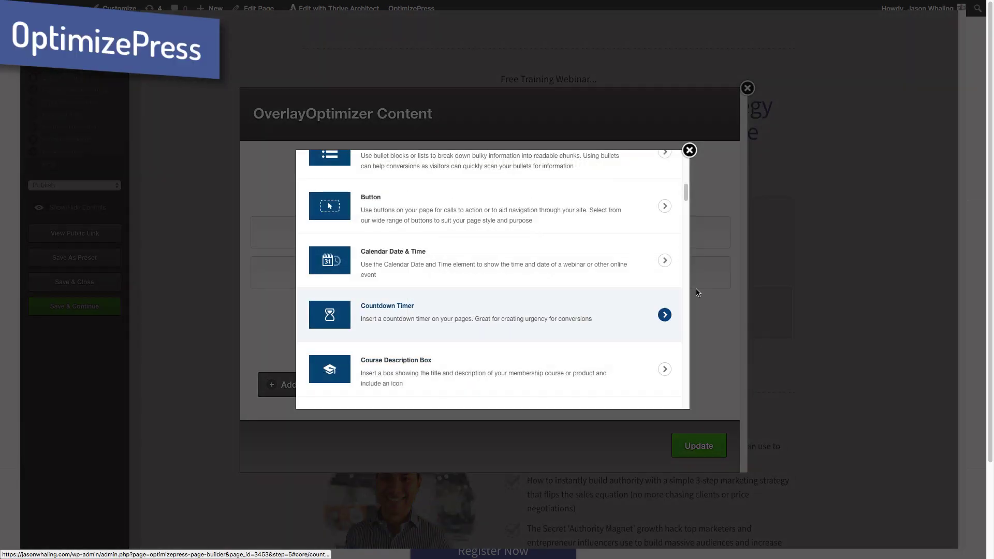
pyautogui.scroll(-5, 689, 199)
pyautogui.moveTo(688, 199); pyautogui.dragTo(679, 389)
pyautogui.click(638, 284)
pyautogui.click(640, 287)
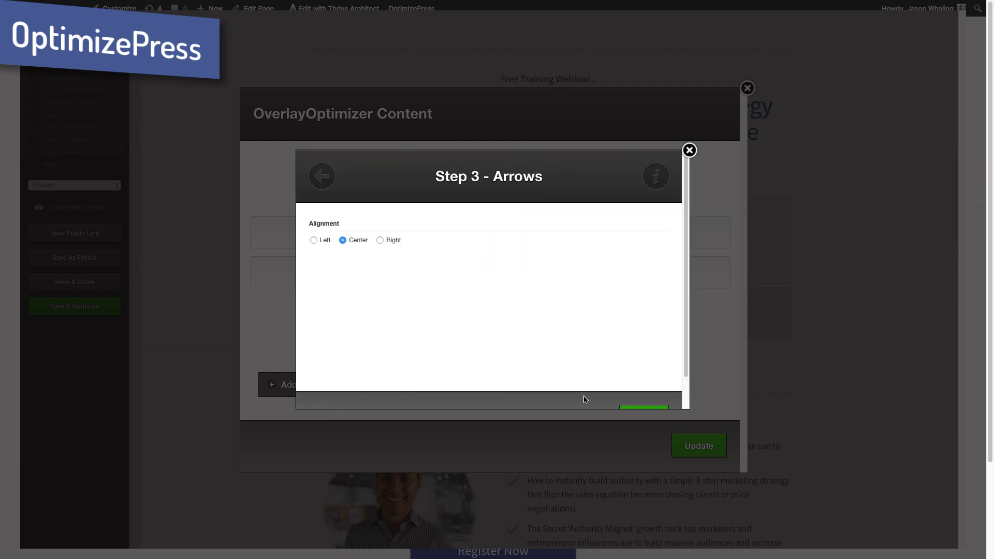
pyautogui.click(655, 410)
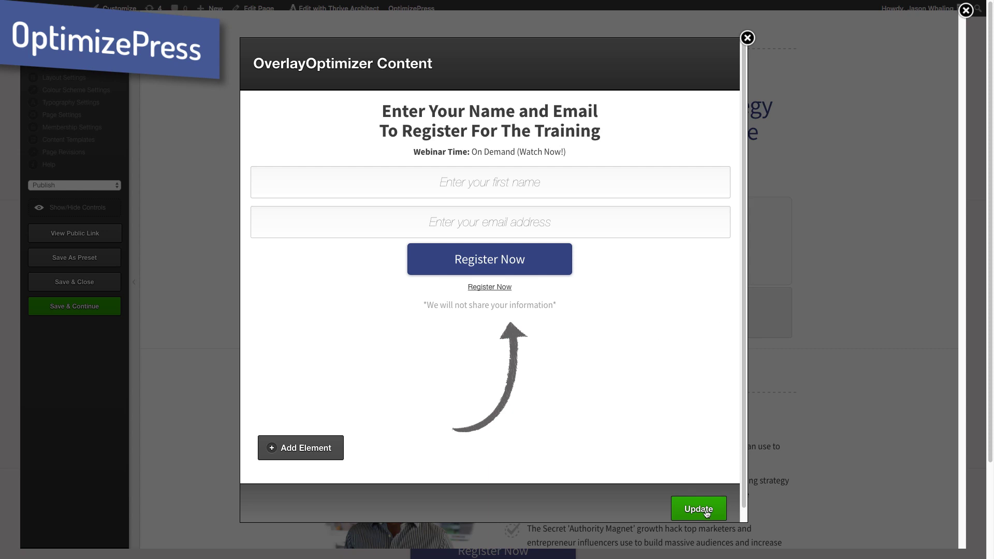
pyautogui.click(706, 512)
# Step: Insert a June 25 calendar element above the bio photo, then drop a video widget on the checkout page
pyautogui.click(555, 460)
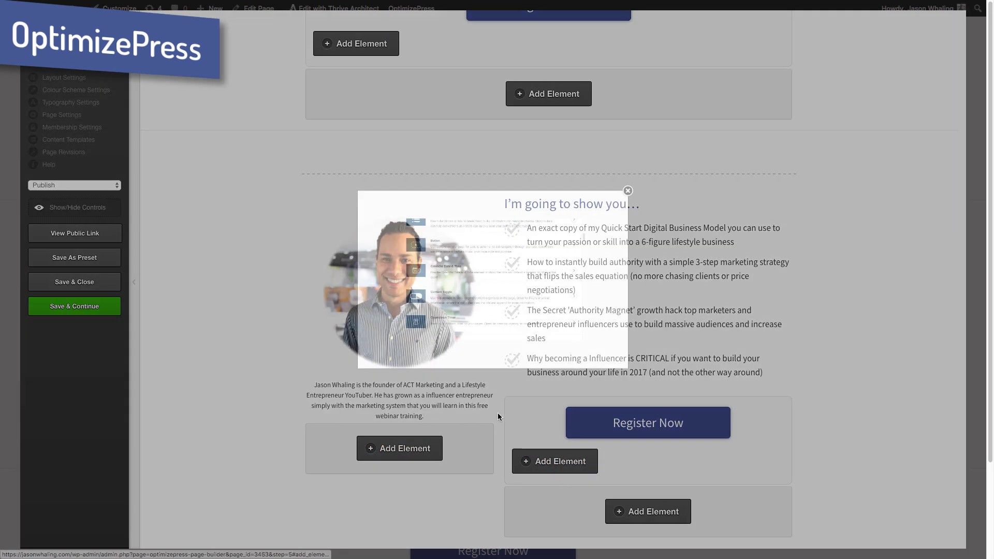
pyautogui.click(423, 270)
pyautogui.click(421, 269)
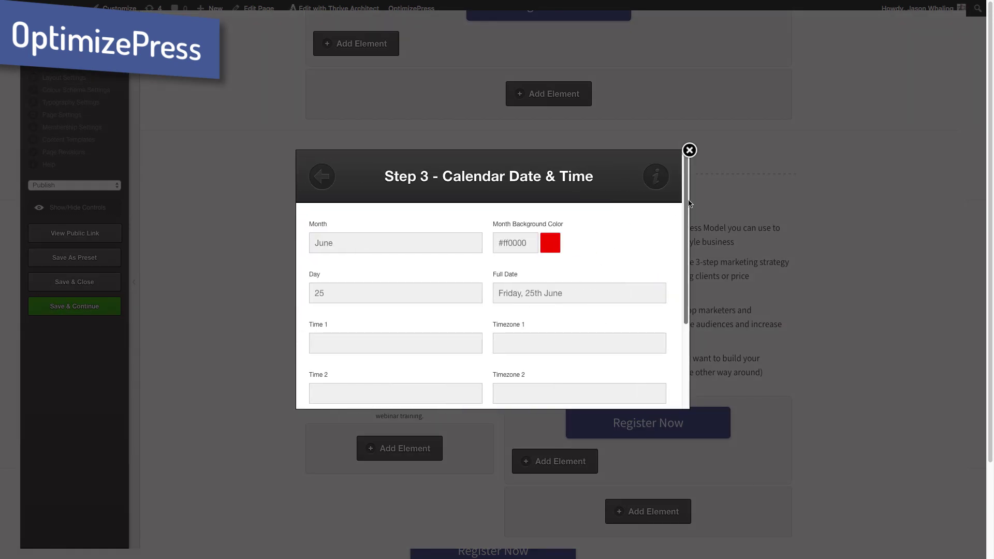
pyautogui.scroll(-3, 658, 383)
pyautogui.click(644, 383)
pyautogui.moveTo(471, 425); pyautogui.dragTo(324, 318)
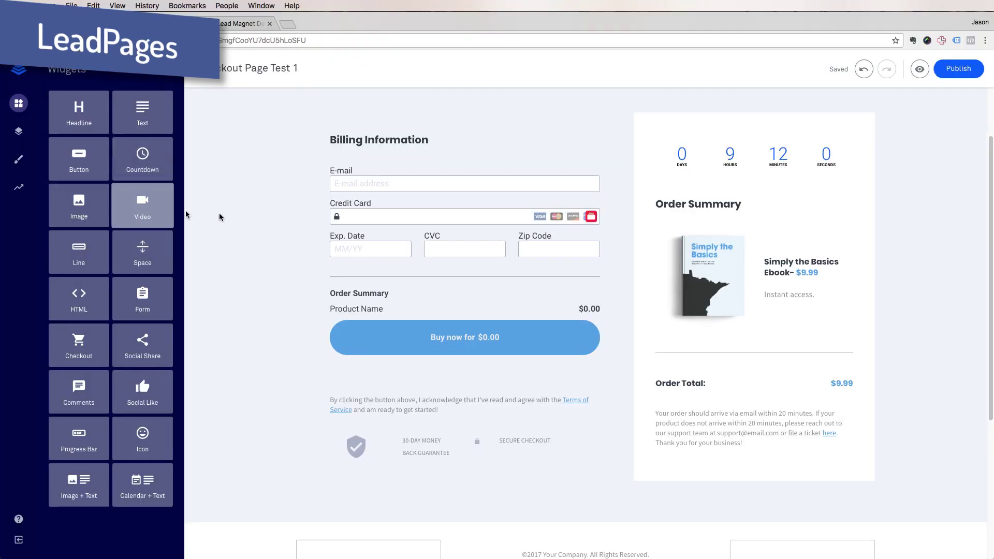
pyautogui.moveTo(219, 217); pyautogui.dragTo(729, 204)
# Step: Save the video's embed code and move the block to a full-width row above Billing Information
pyautogui.click(734, 242)
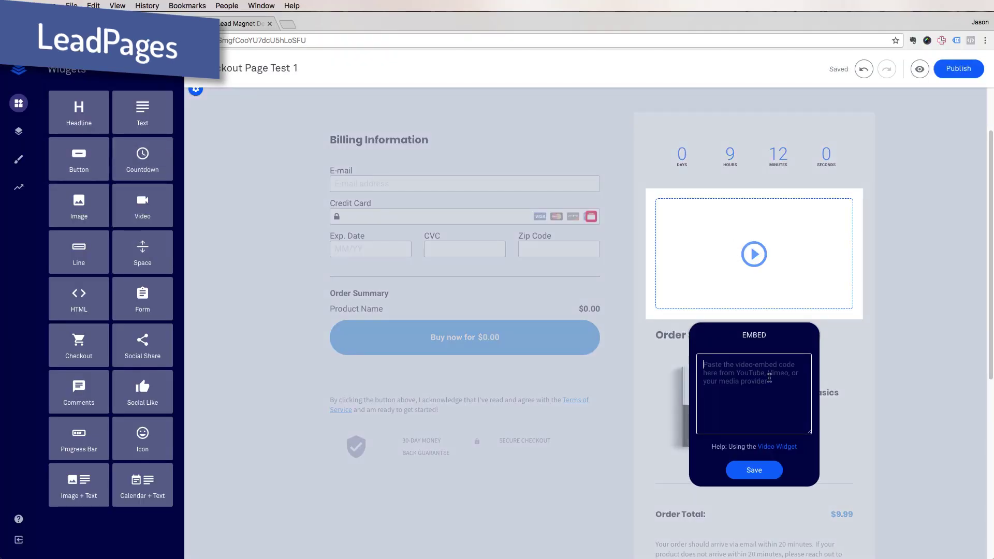
pyautogui.click(894, 293)
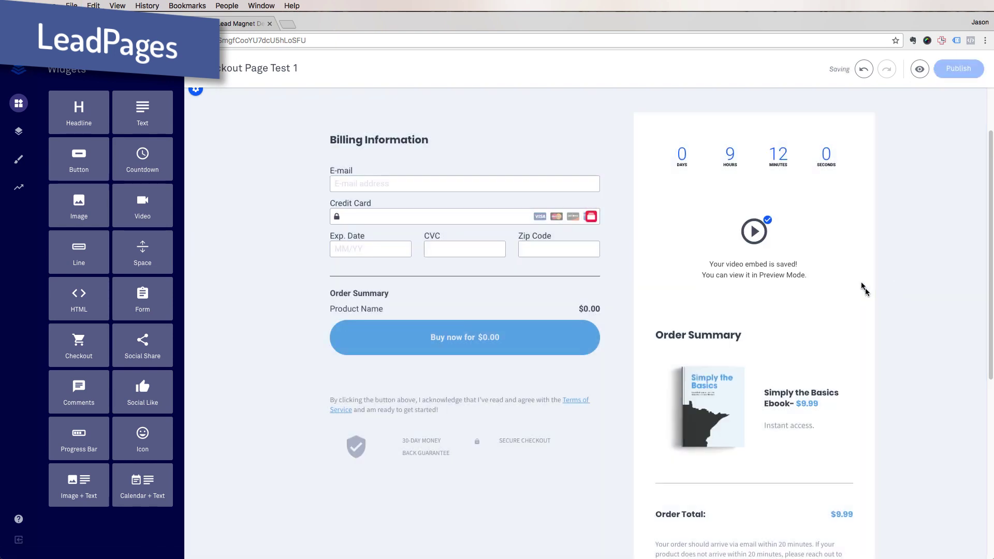
pyautogui.moveTo(753, 190); pyautogui.dragTo(426, 106)
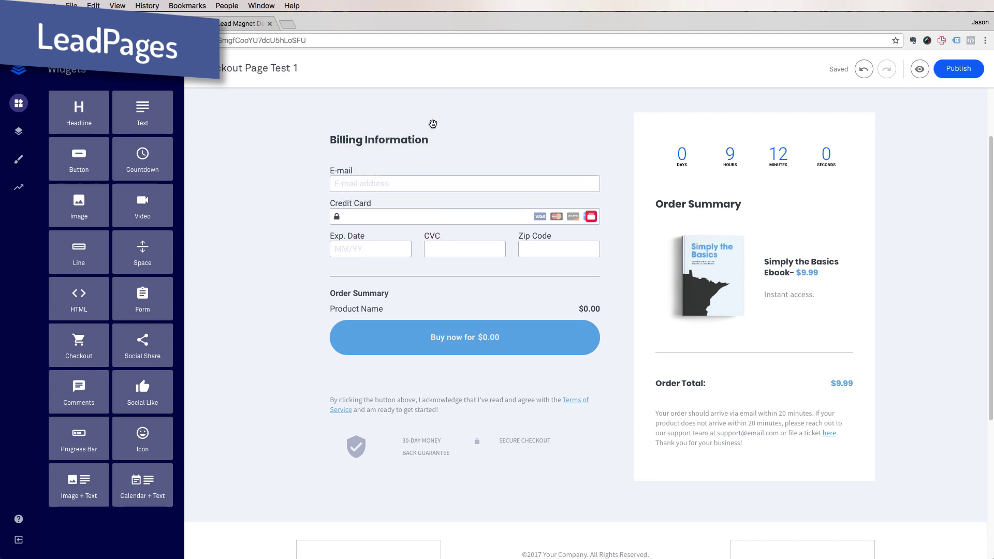
pyautogui.moveTo(527, 127); pyautogui.dragTo(528, 126)
pyautogui.scroll(-5, 828, 362)
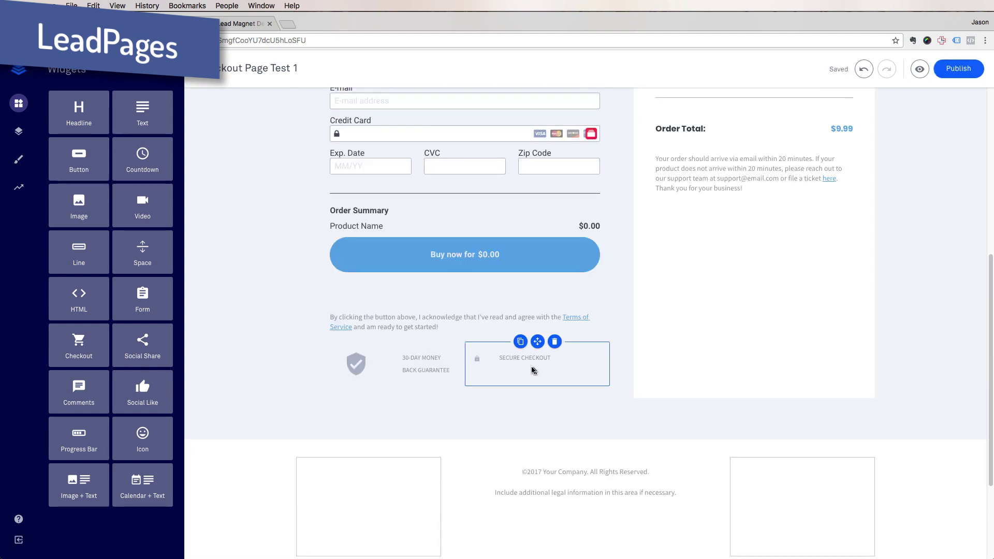
pyautogui.click(533, 370)
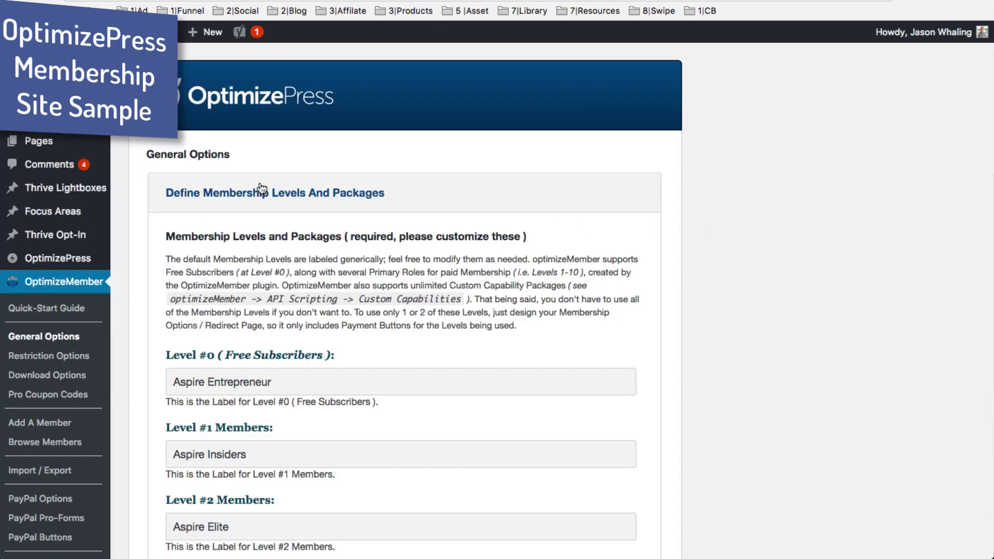
# Step: Review the Level #0–#9 labels, then swap the LeadPages host photo for the second image
pyautogui.scroll(-10, 261, 187)
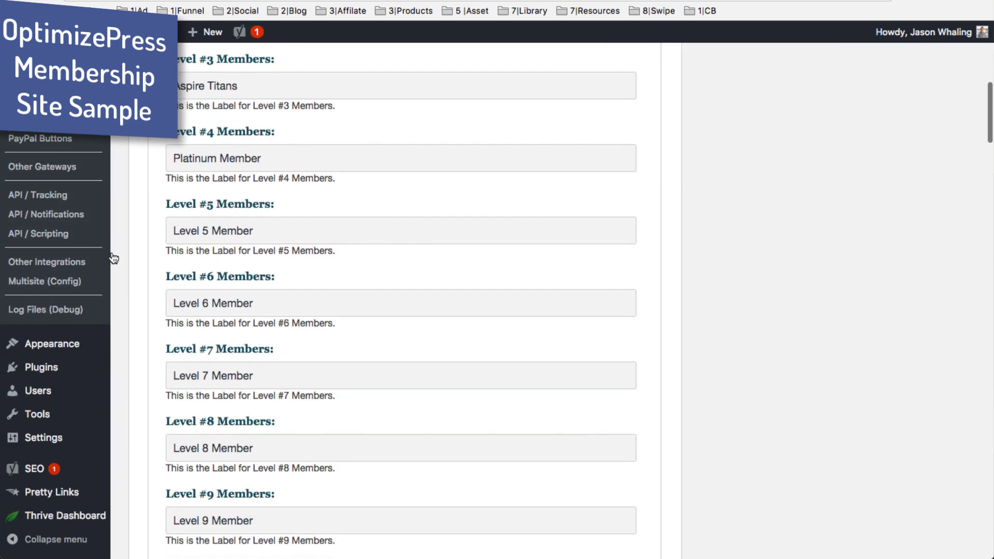
pyautogui.scroll(8, 142, 273)
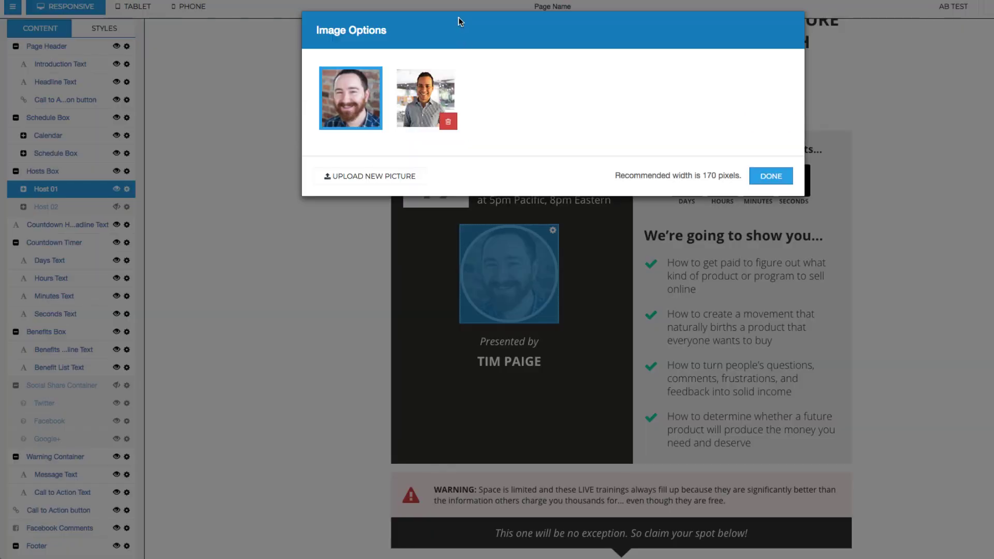
pyautogui.click(424, 98)
pyautogui.click(768, 176)
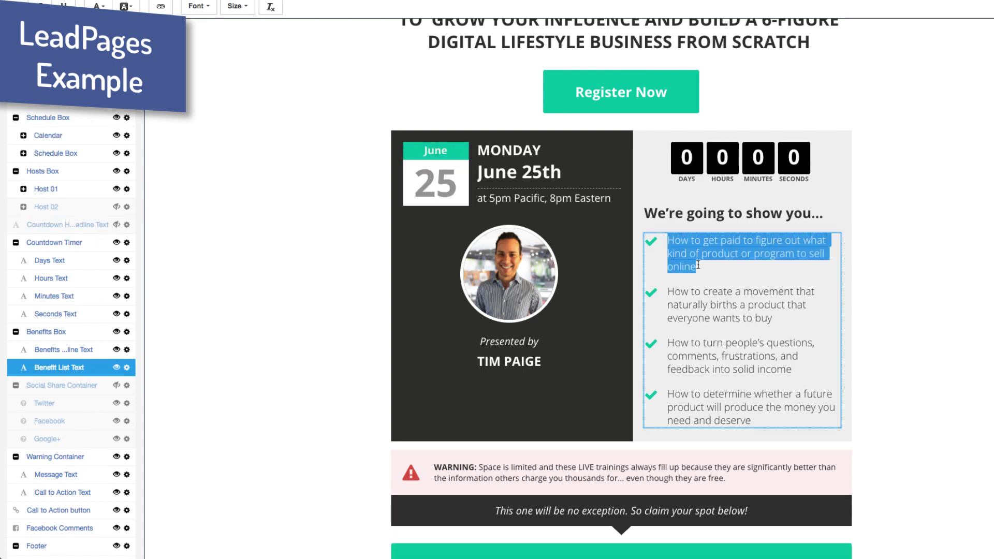
# Step: Paste new text into the first and last benefit bullets and update the presenter's name
pyautogui.write('An exact copy of my Quick Start Digital Business Model you can use to turn your passion or skill into a 6-figure lifestyle business')
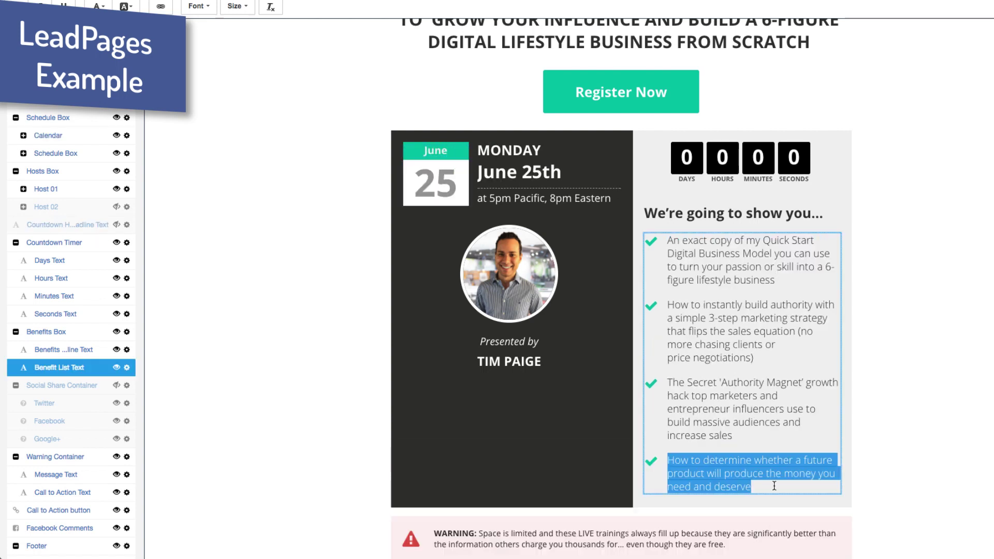
pyautogui.write('Why becoming a Influencer is CRITICAL if you want to build your business around your life in 2018 (and not the other way around)')
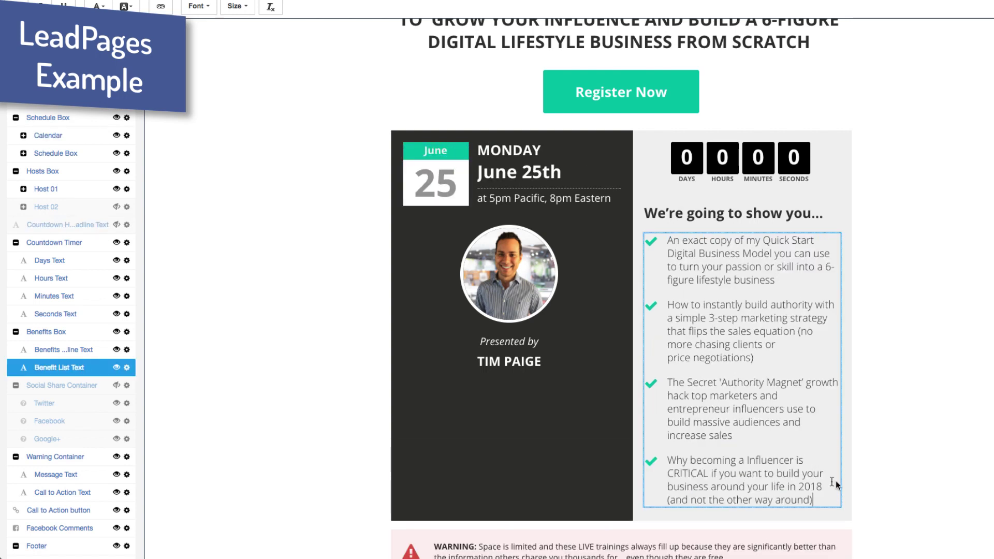
pyautogui.scroll(3, 874, 362)
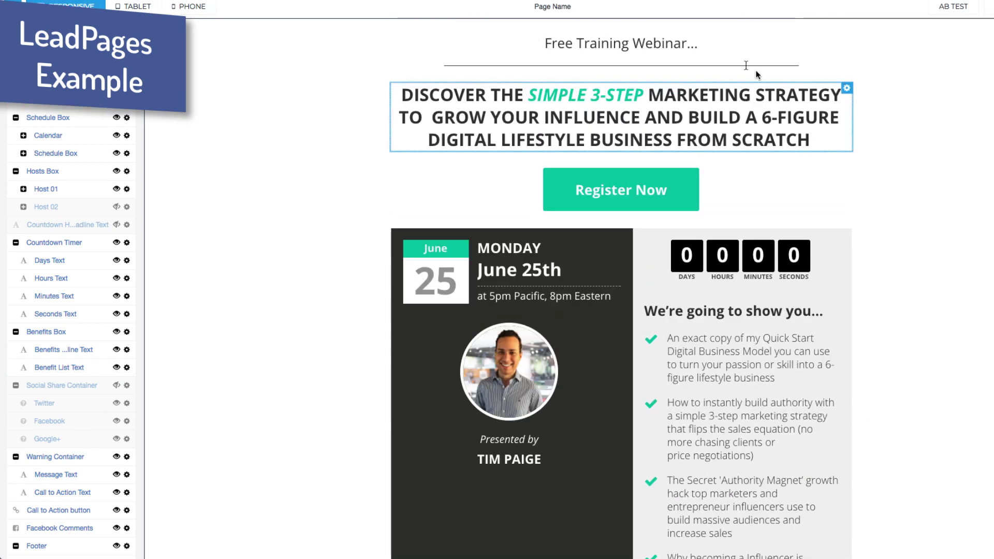
pyautogui.click(523, 453)
pyautogui.scroll(-2, 523, 406)
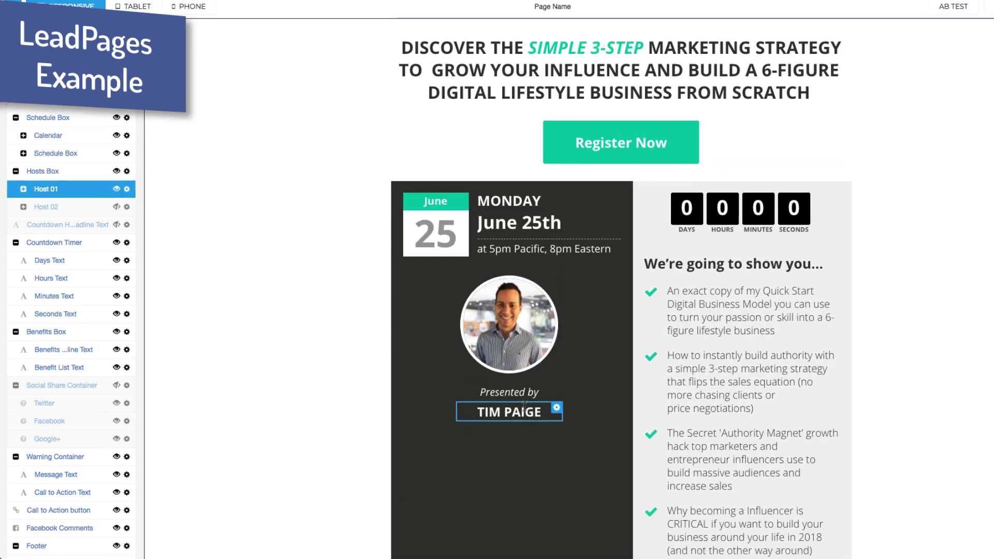
pyautogui.click(516, 424)
# Step: Hide the Facebook Comments section and the Warning Container block
pyautogui.scroll(-8, 531, 465)
pyautogui.scroll(-1, 58, 439)
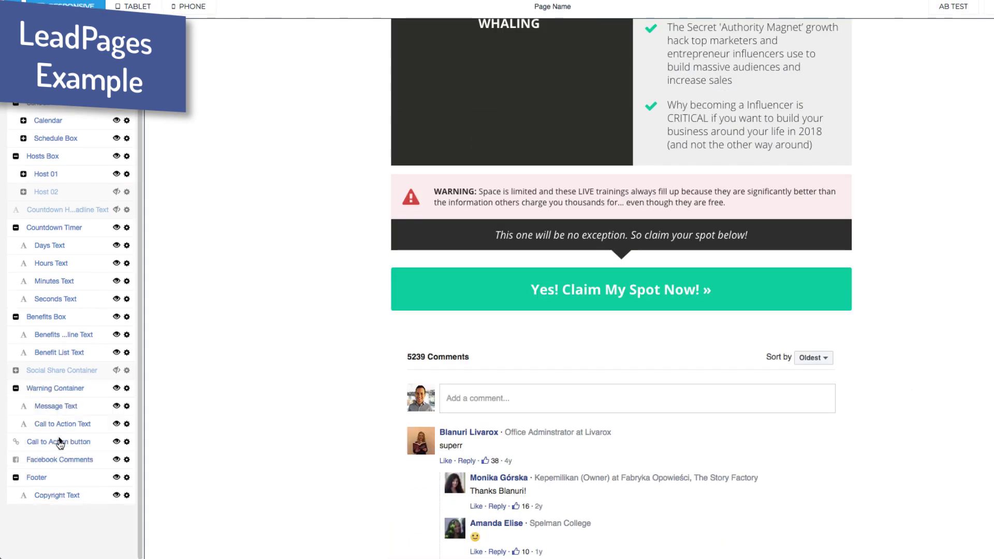
pyautogui.click(117, 459)
pyautogui.click(797, 403)
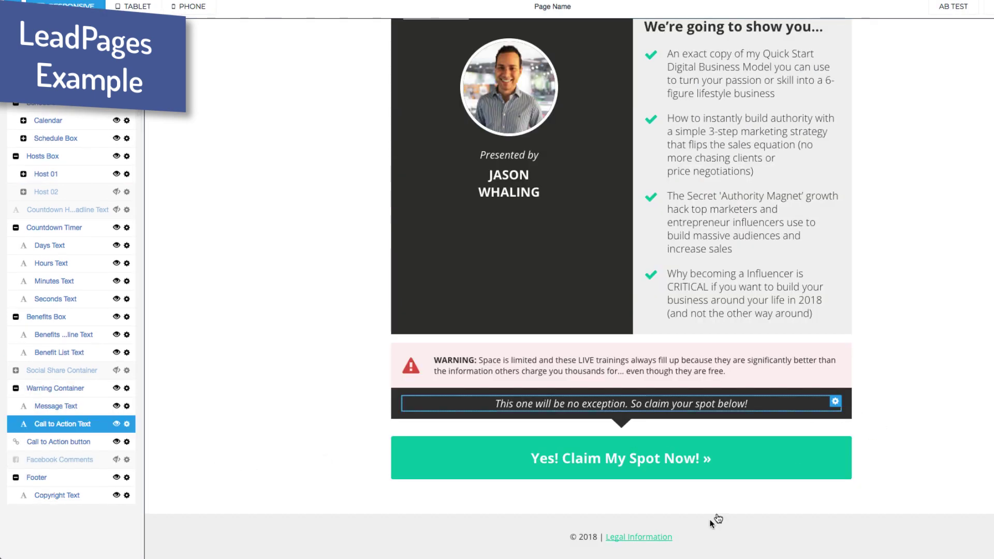
pyautogui.click(824, 356)
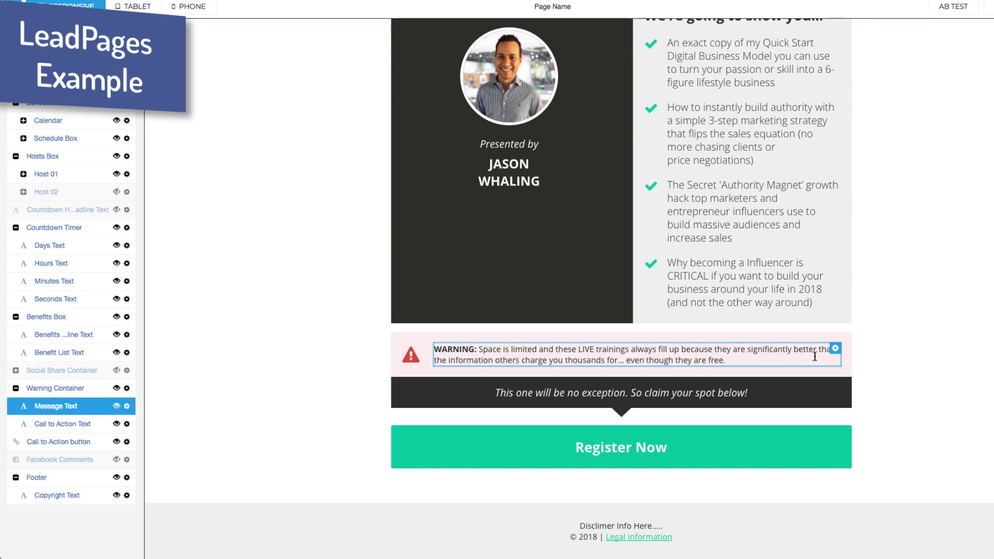
pyautogui.click(16, 388)
pyautogui.click(117, 389)
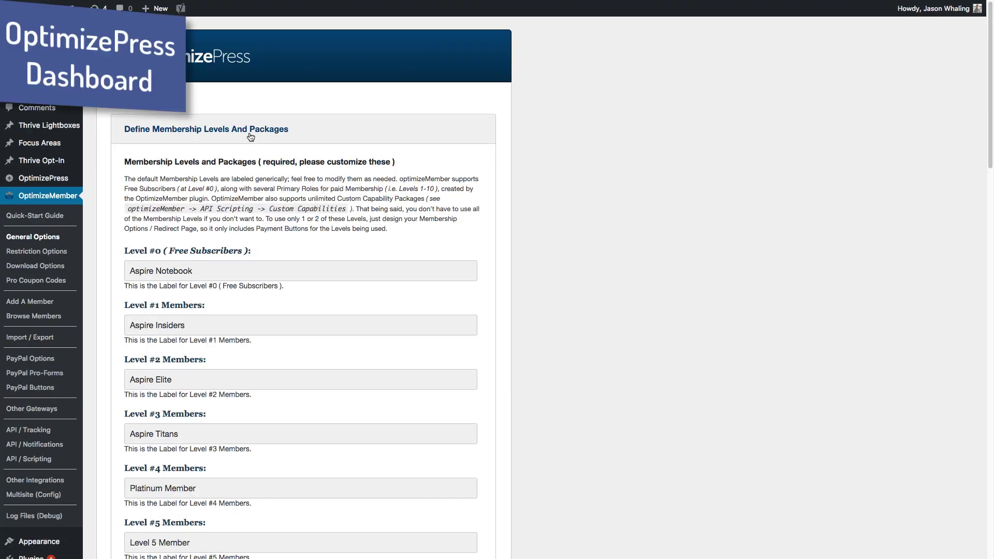
# Step: Expand and collapse the General Options sections, from membership levels through One-Time-Offers
pyautogui.click(250, 134)
pyautogui.click(227, 173)
pyautogui.click(211, 256)
pyautogui.click(209, 258)
pyautogui.click(224, 303)
pyautogui.click(262, 307)
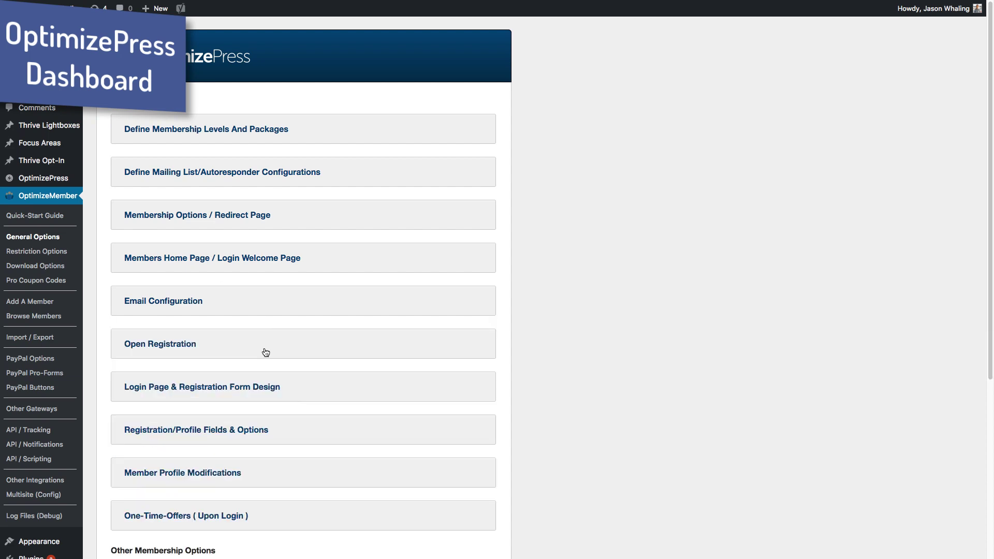
pyautogui.click(262, 350)
pyautogui.click(264, 351)
pyautogui.scroll(-5, 294, 349)
pyautogui.click(286, 286)
pyautogui.click(281, 296)
pyautogui.scroll(5, 232, 342)
# Step: Show Download Options and toggle its Download Limit Exceeded Page and Basic Download Restrictions sections
pyautogui.click(275, 171)
pyautogui.click(282, 170)
pyautogui.click(230, 136)
pyautogui.click(250, 140)
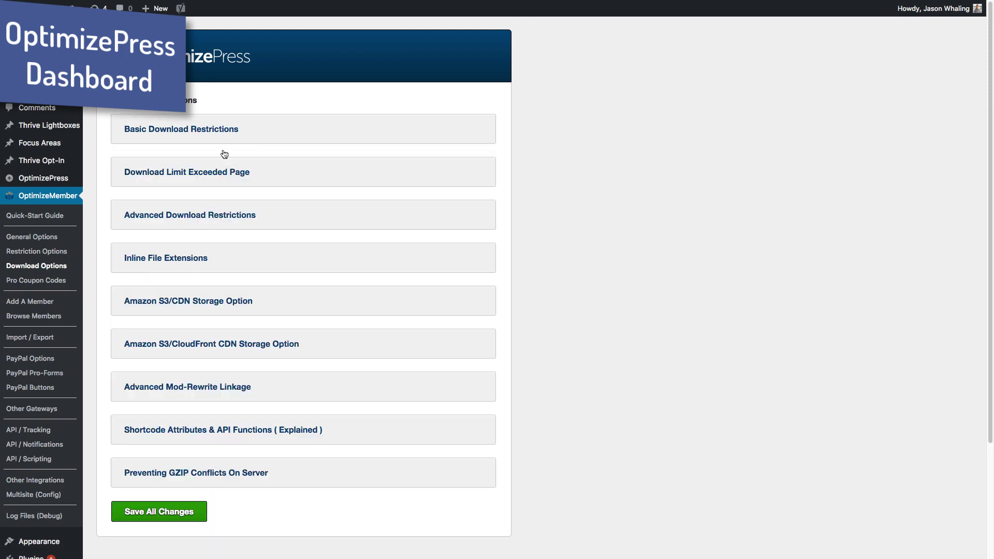